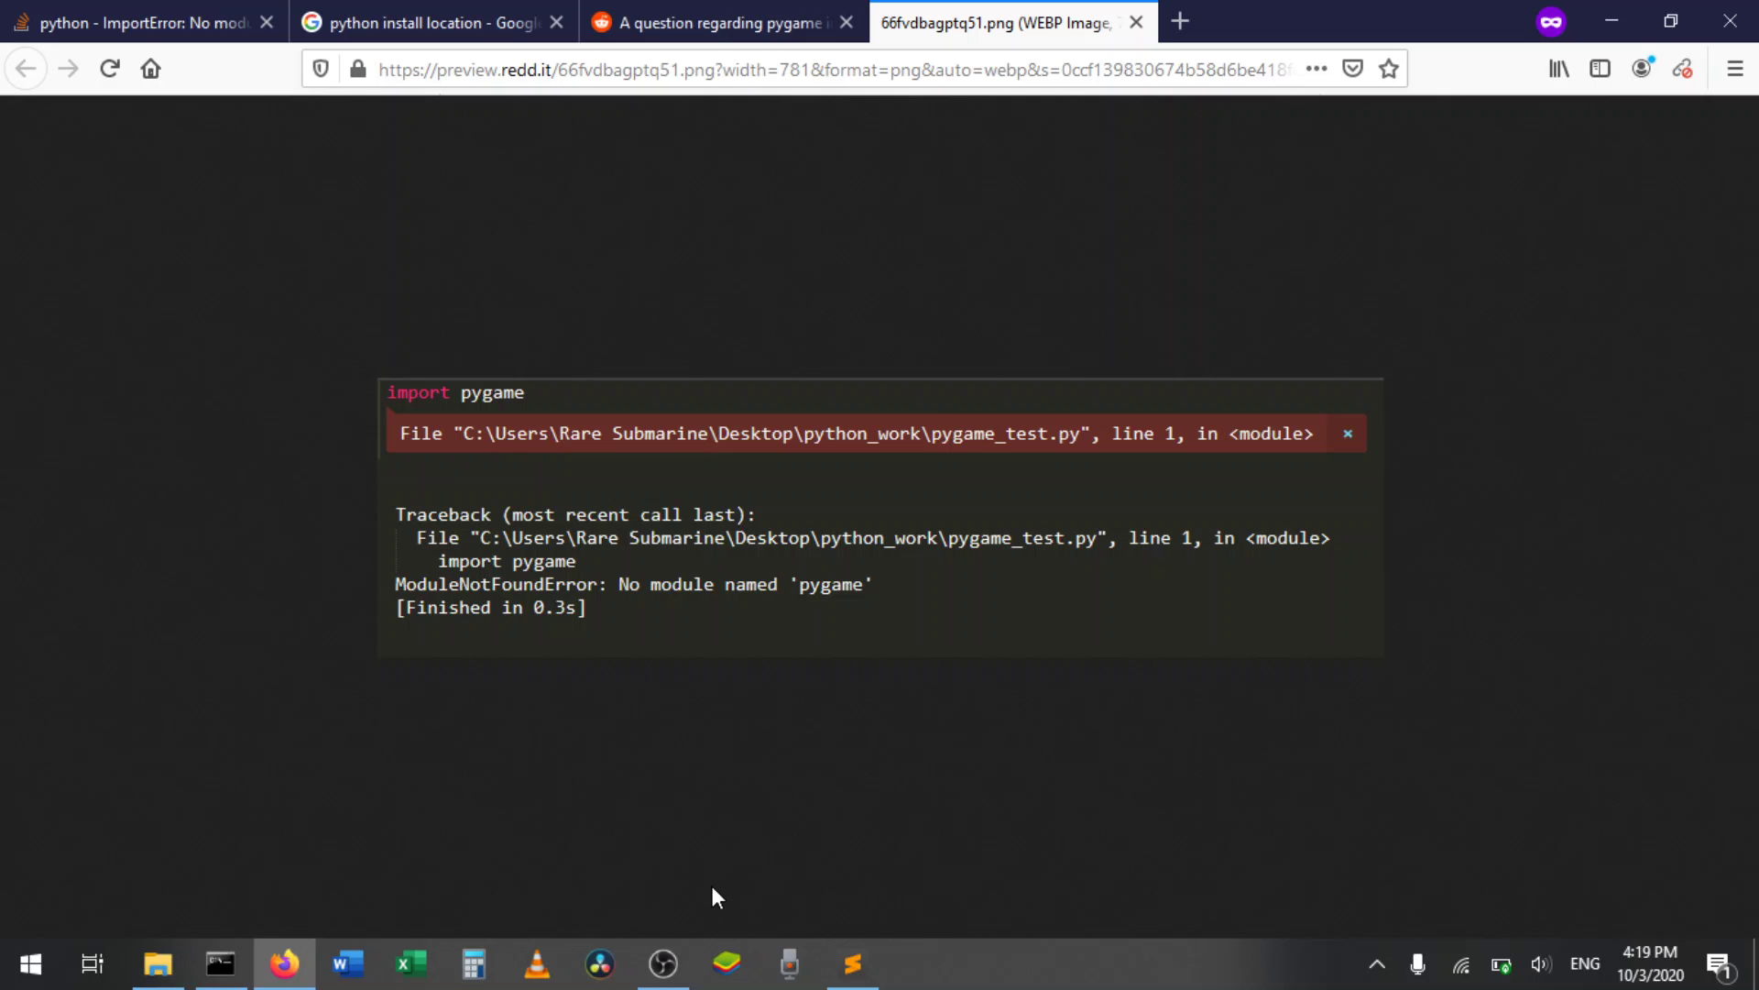
Bring the Command Prompt showing the pygame 1.9.6 install output to the front
left_click(222, 963)
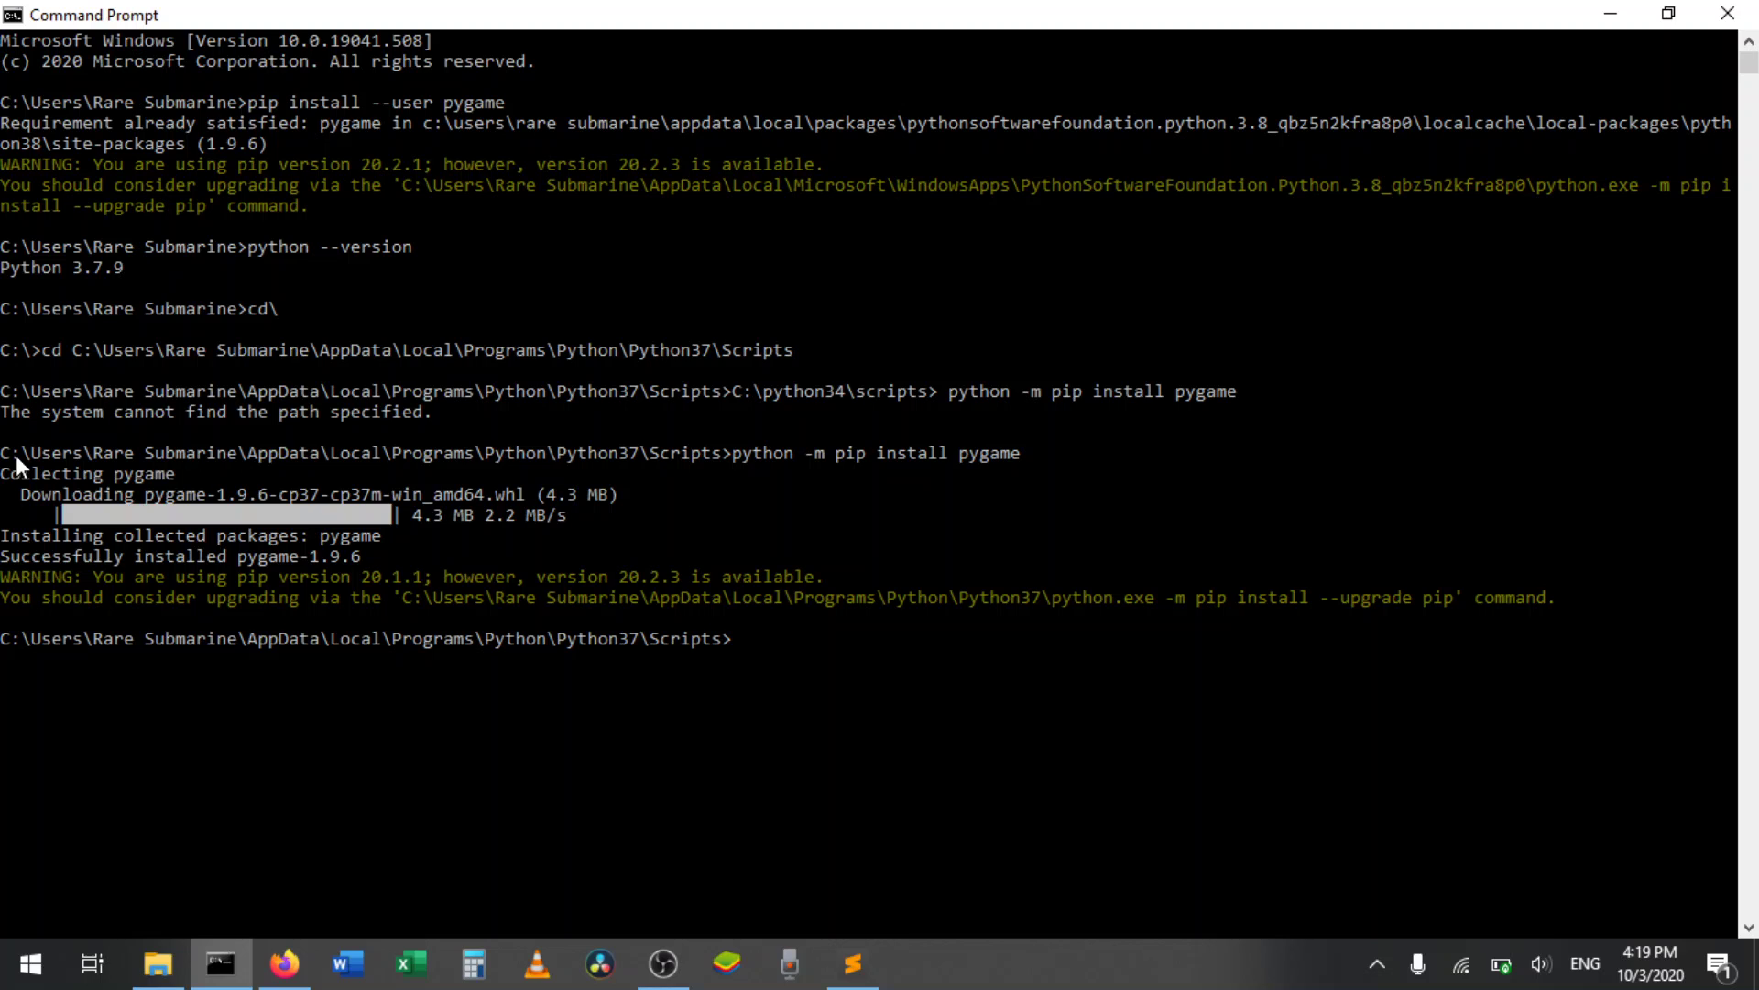
Highlight the Python37\Scripts install path in the console output
left_click_drag(4, 452, 590, 450)
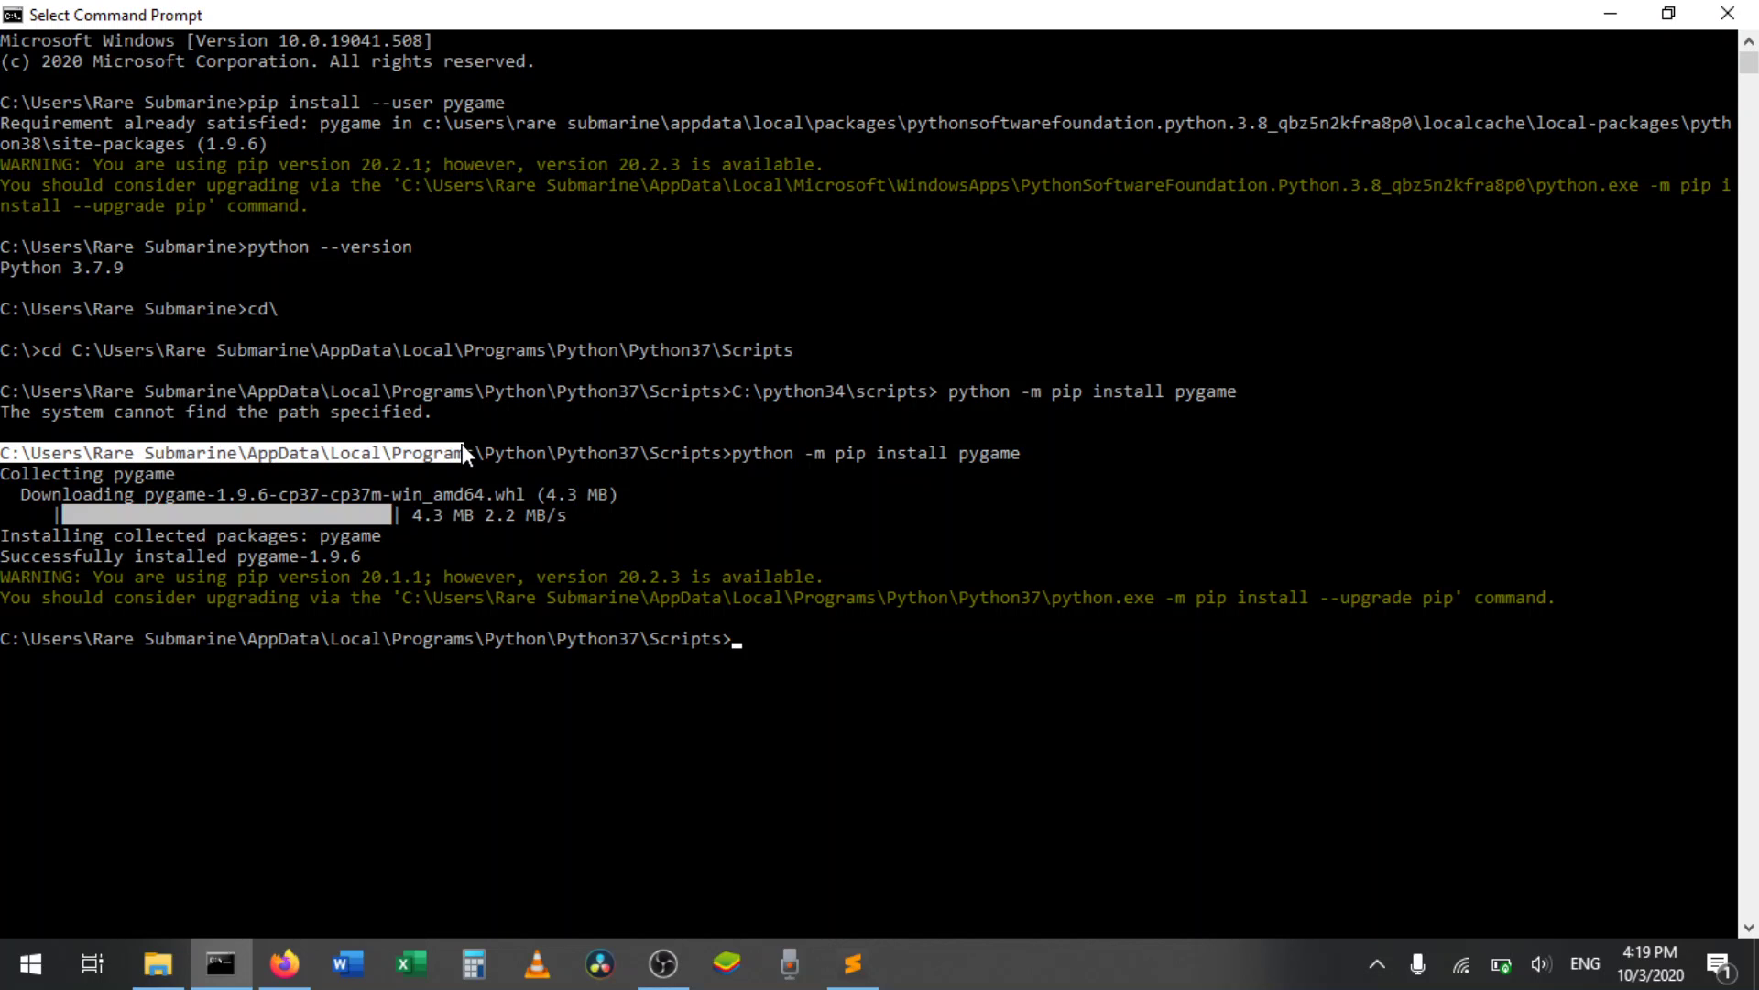
left_click(609, 451)
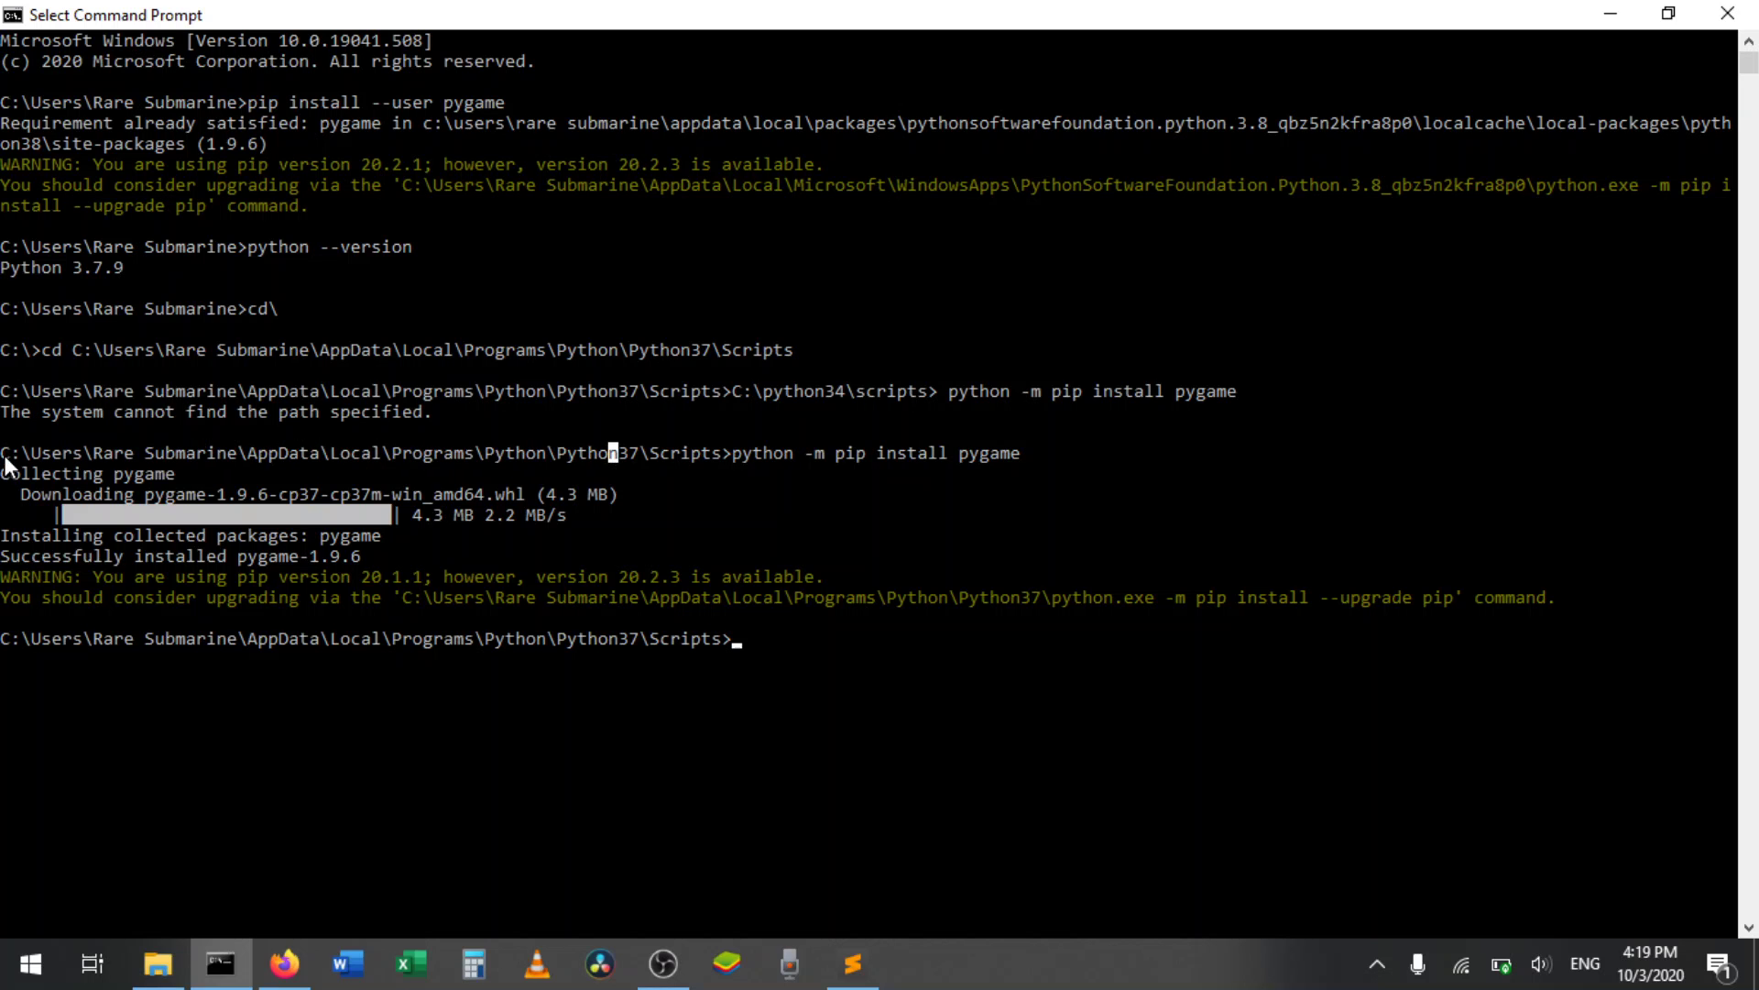
mouse_move(5, 453)
left_mouse_down()
mouse_move(183, 462)
mouse_move(126, 475)
left_mouse_up()
In File Explorer, go back up to the Python folder and reveal its full path
left_click(159, 962)
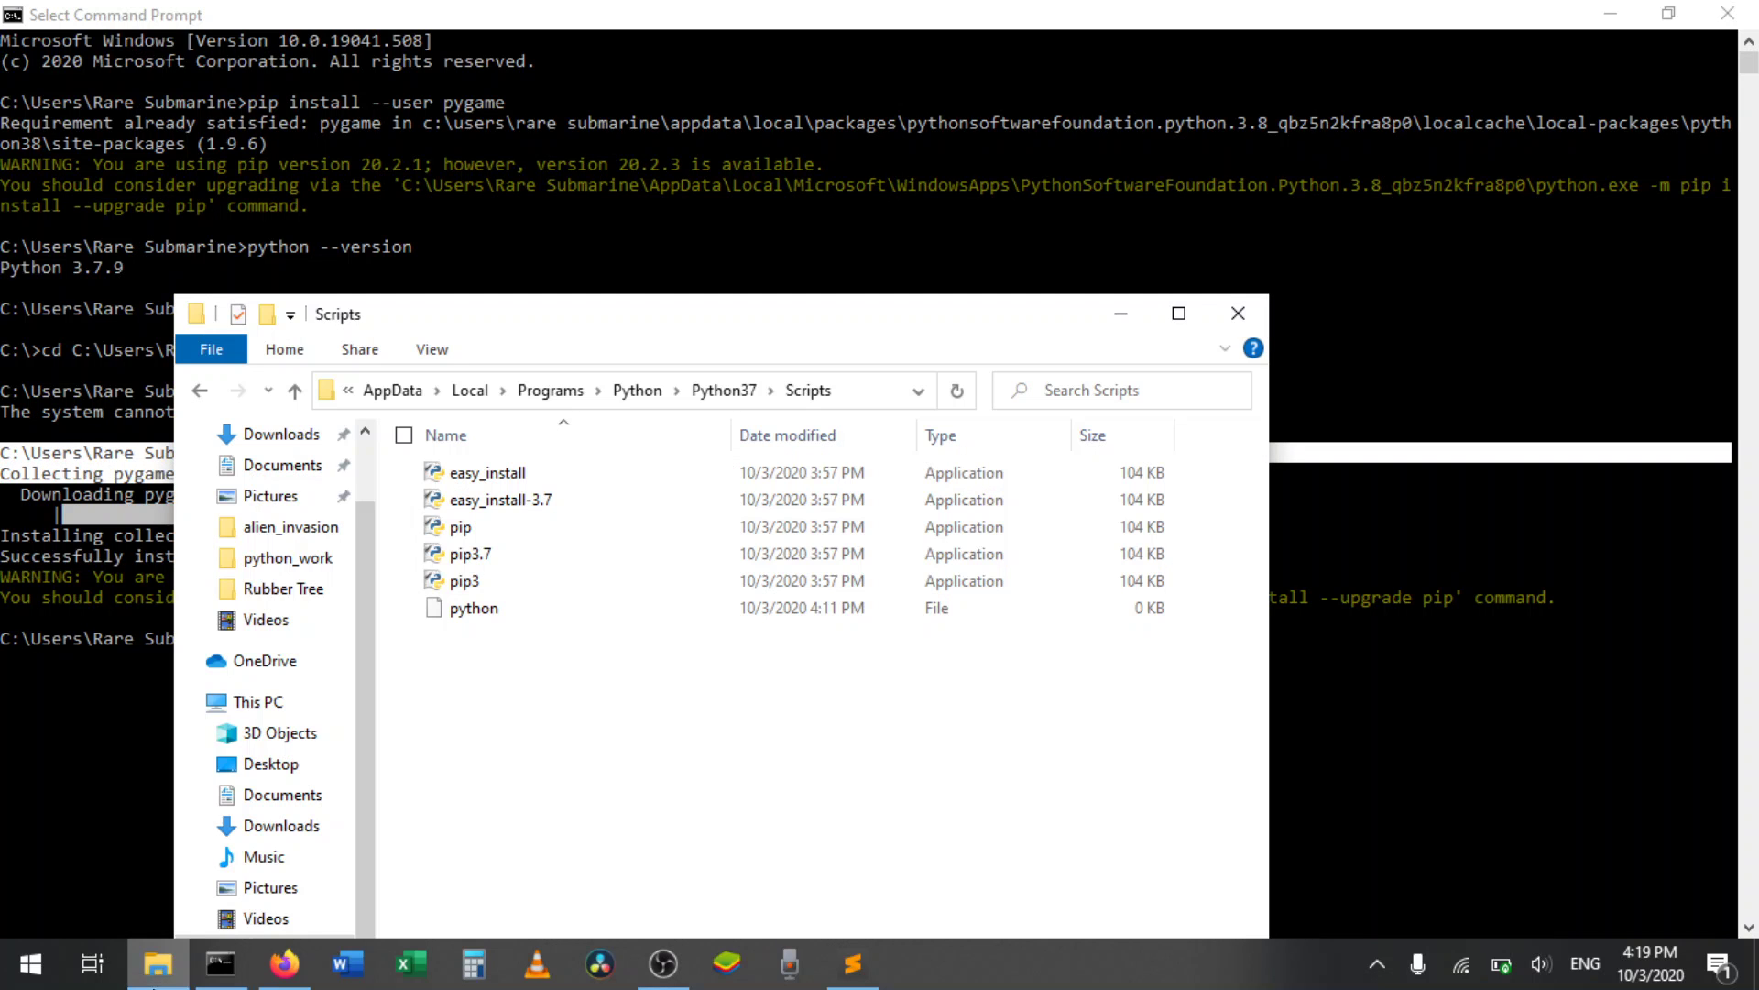
left_click(201, 391)
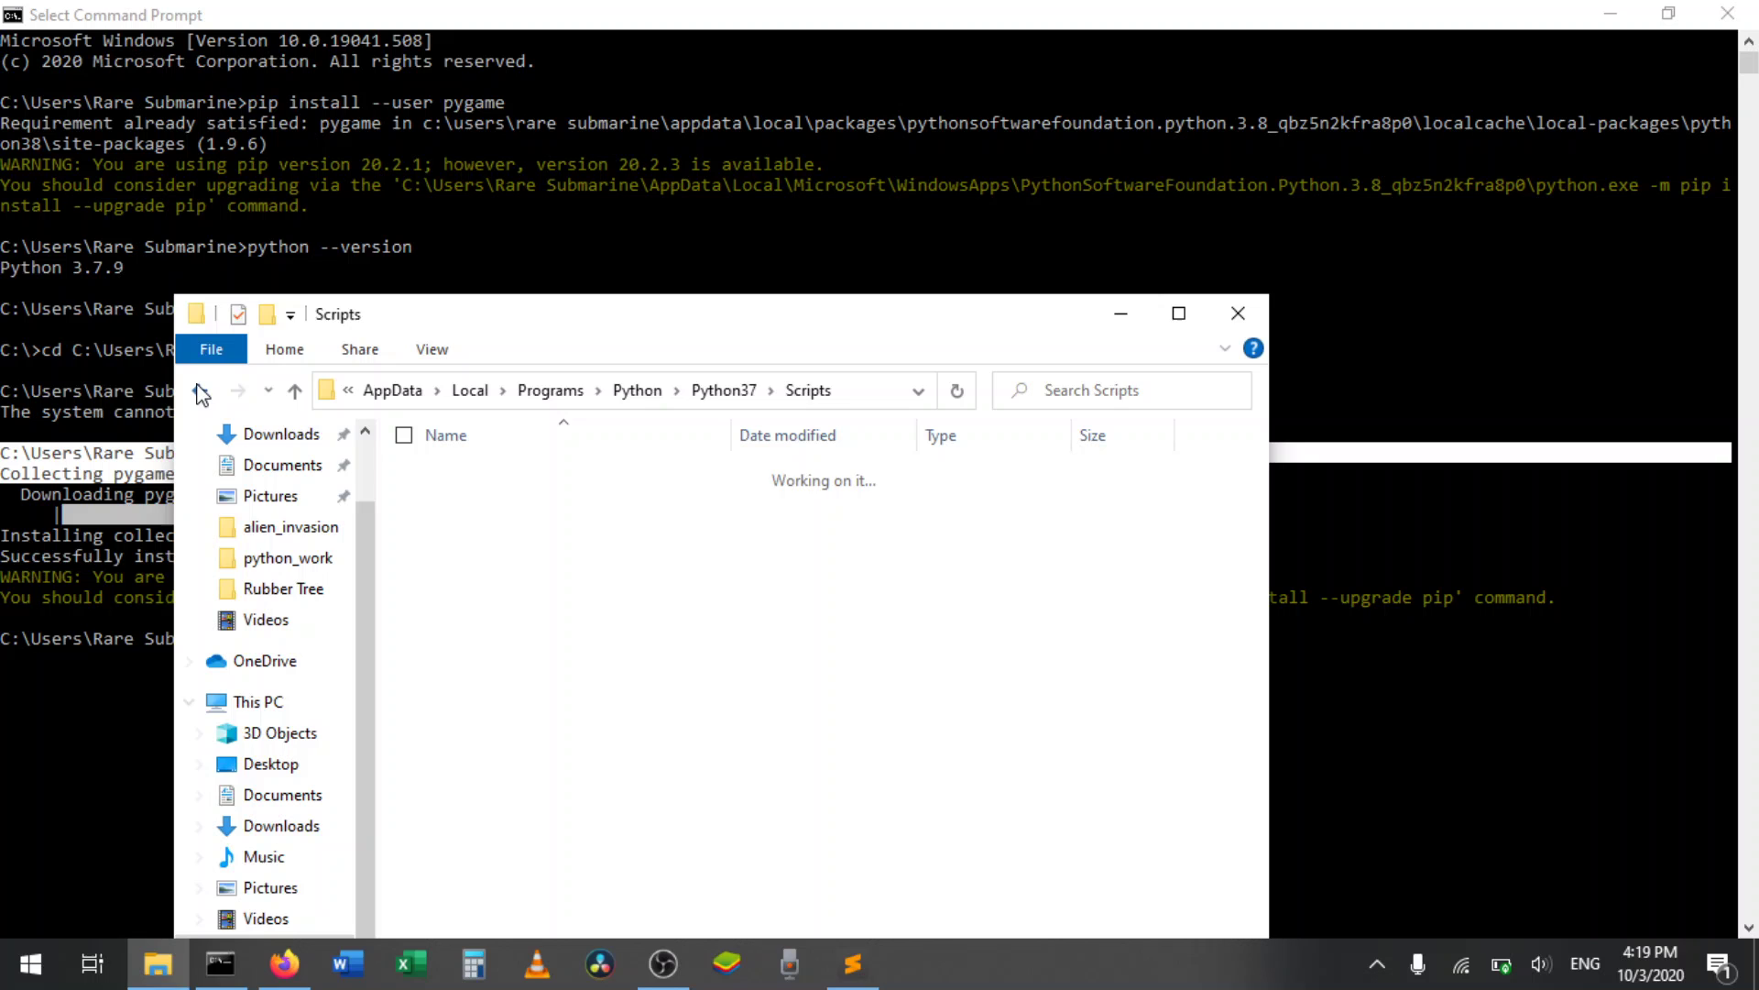
left_click(201, 394)
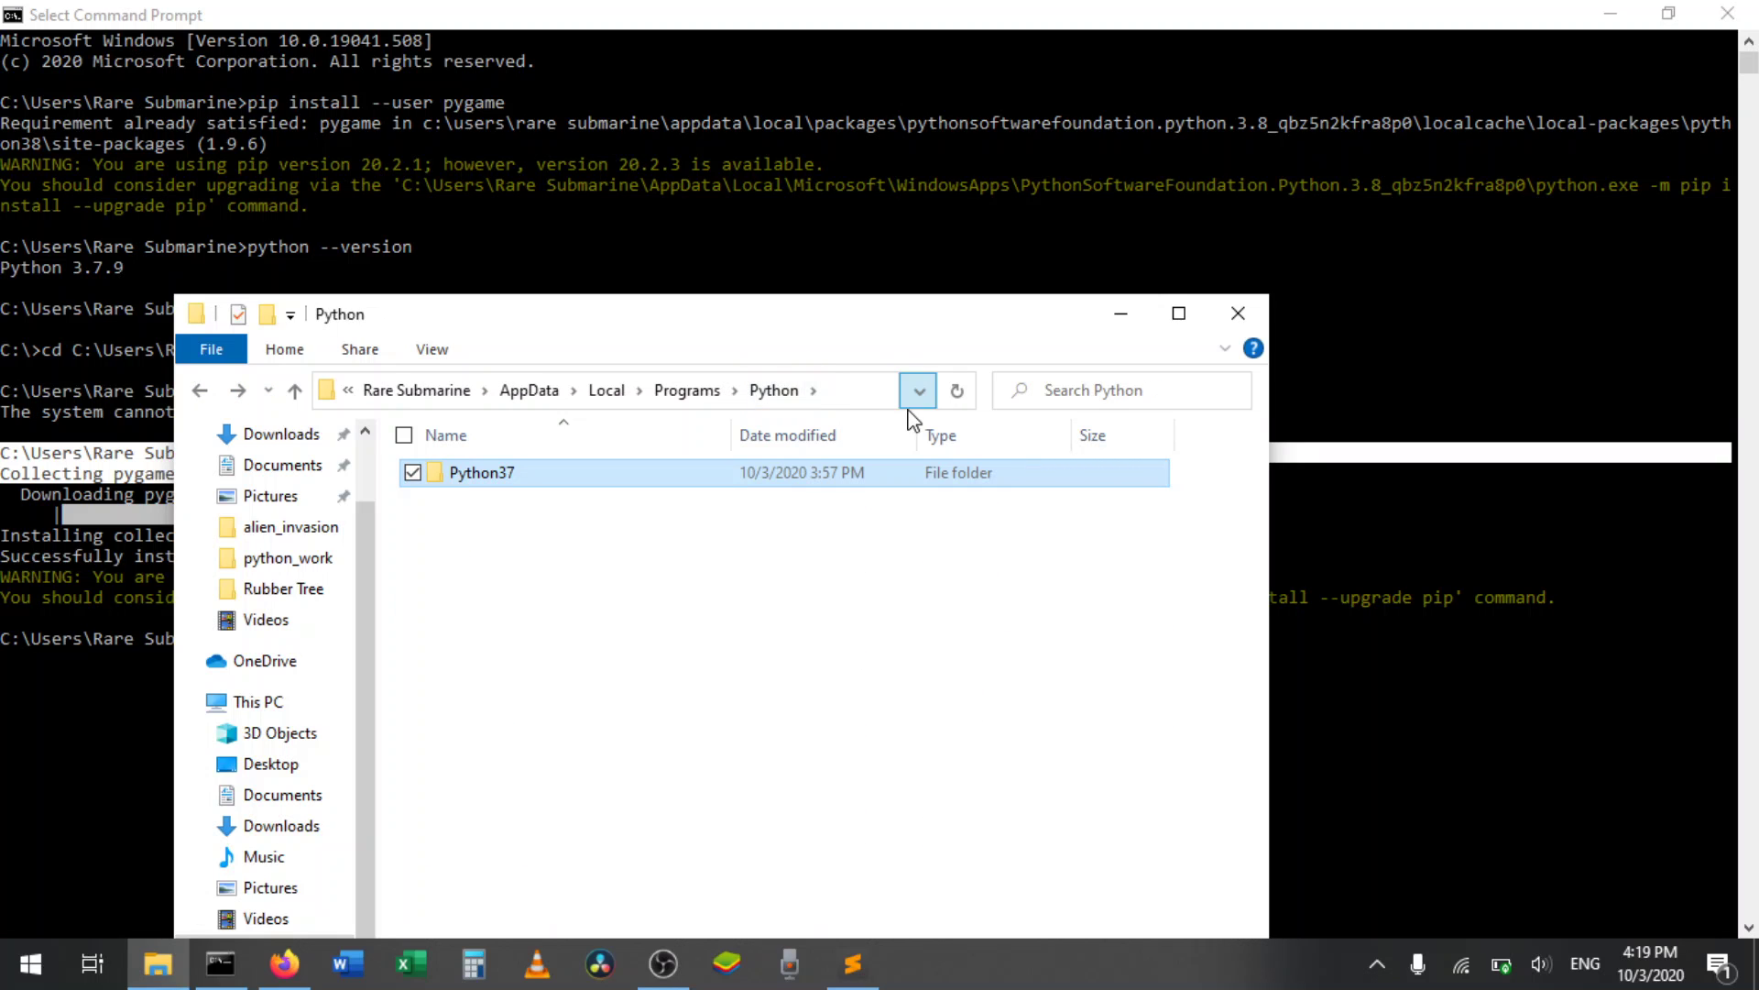
left_click(866, 401)
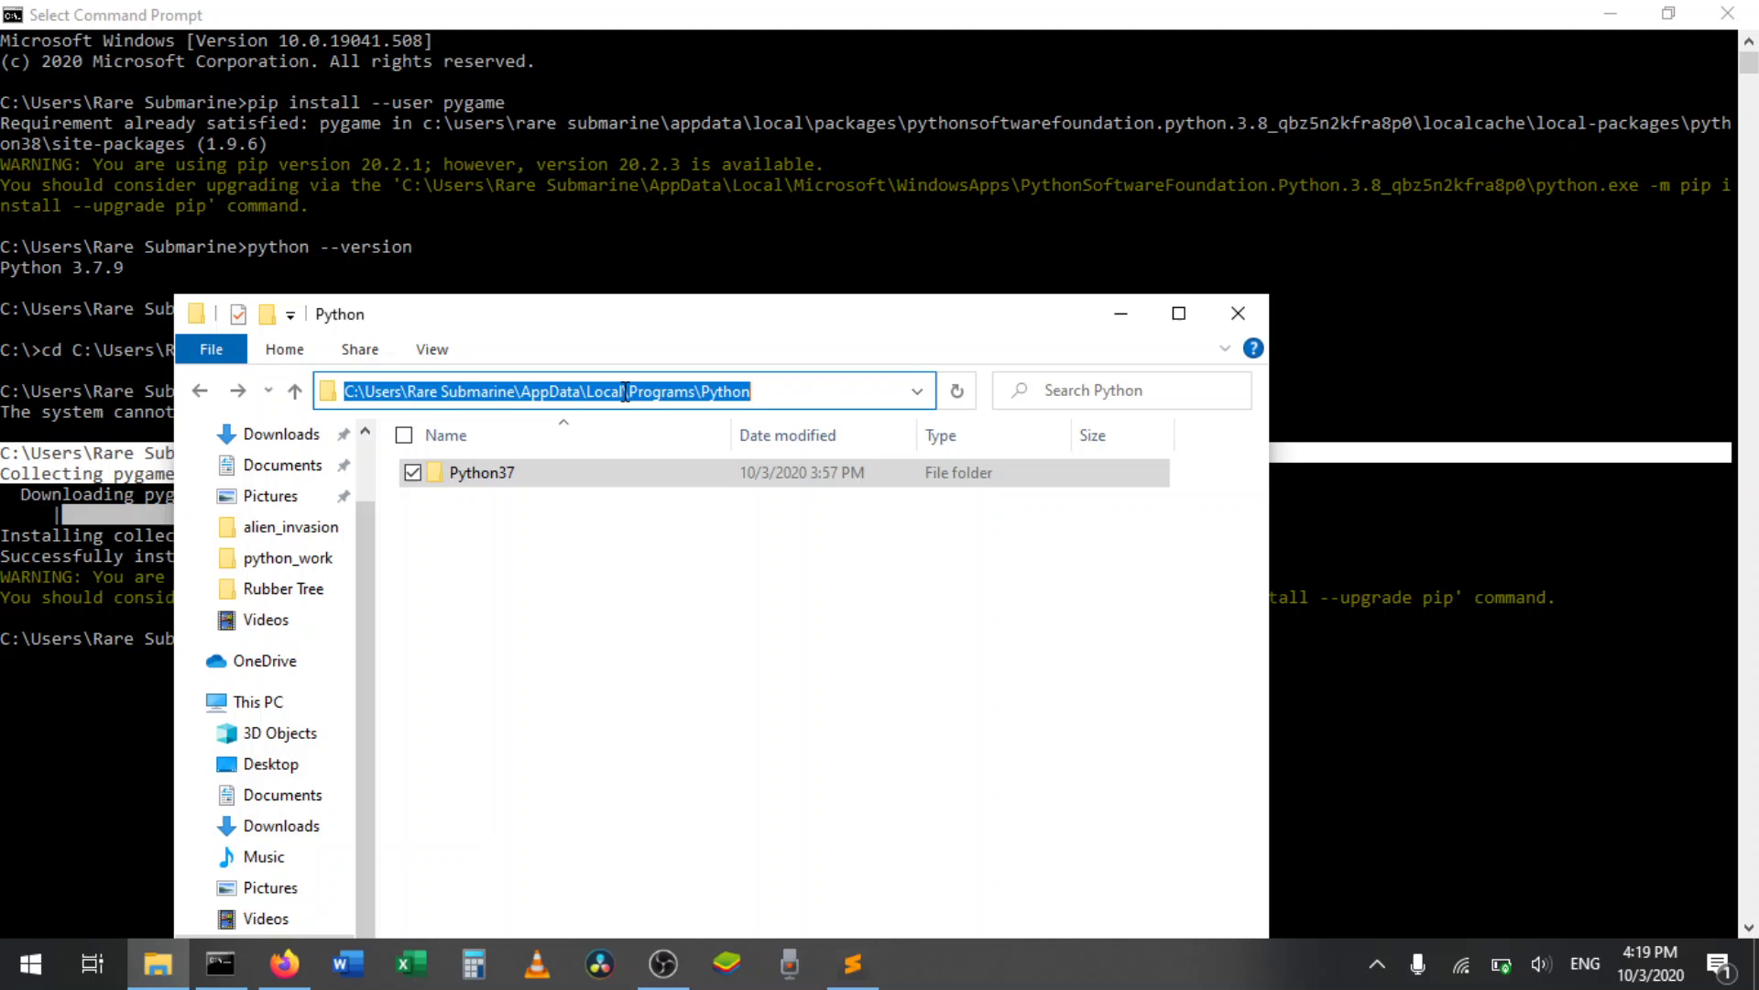
Open Python37 and then Scripts, show the Scripts path, and return to the console
double_click(505, 480)
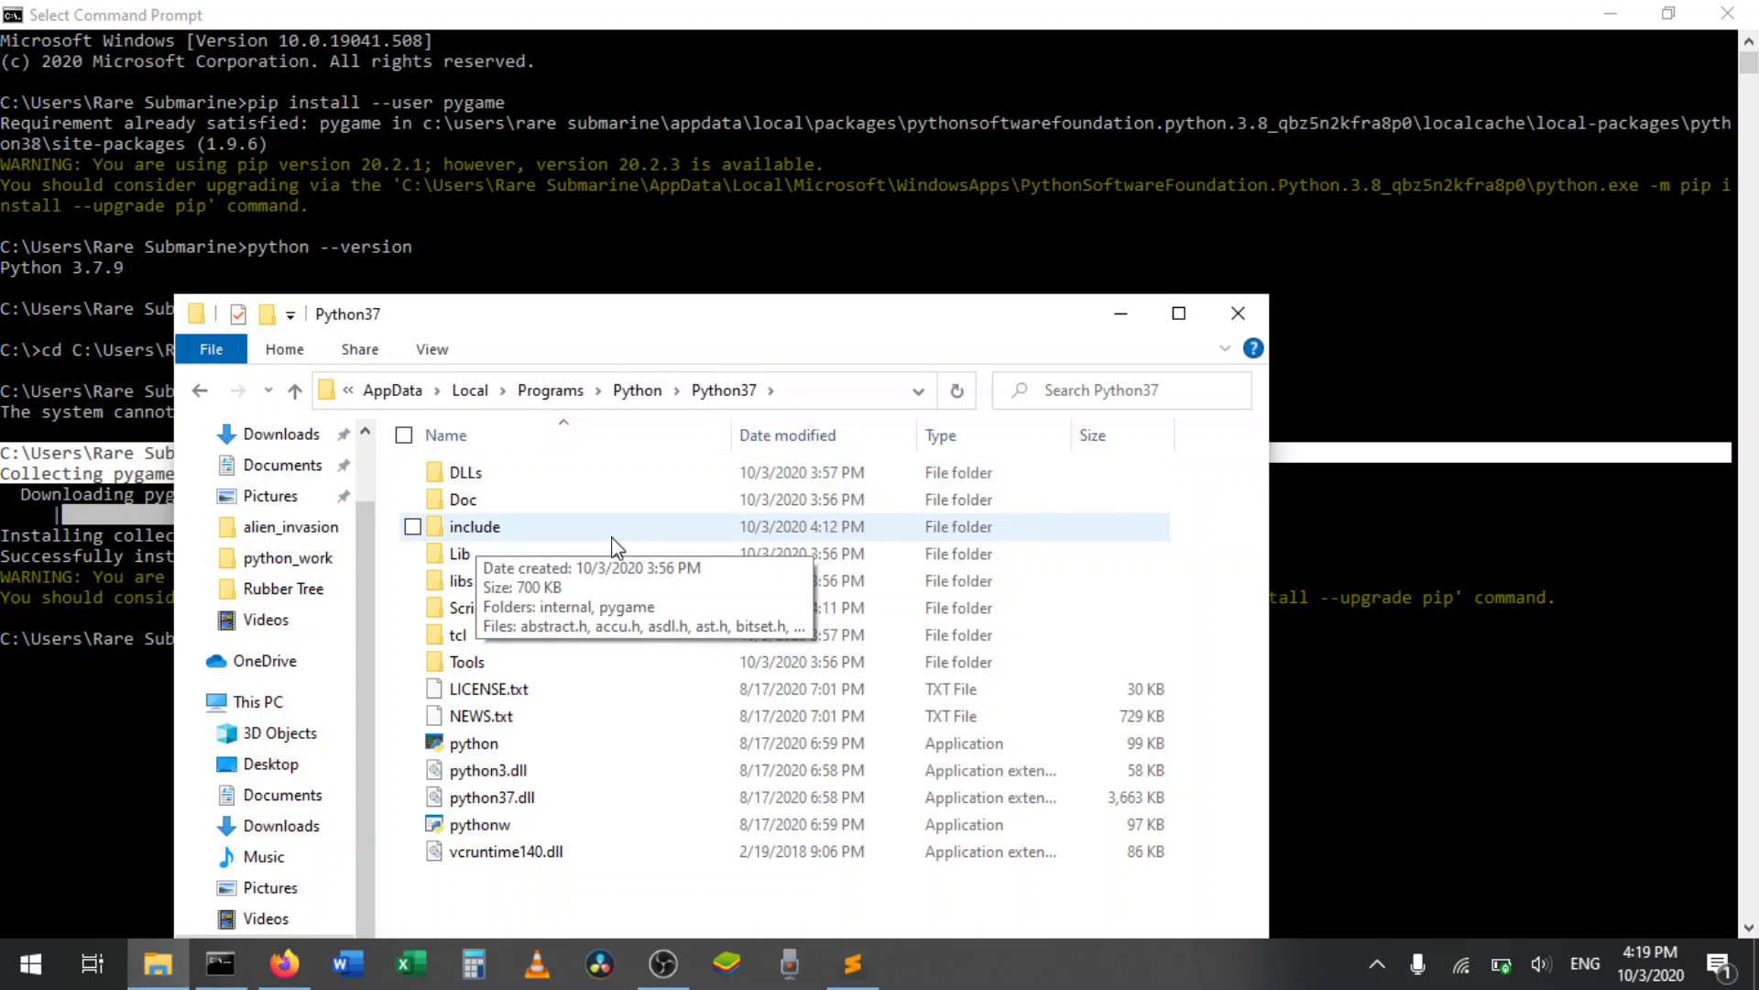
left_click(520, 615)
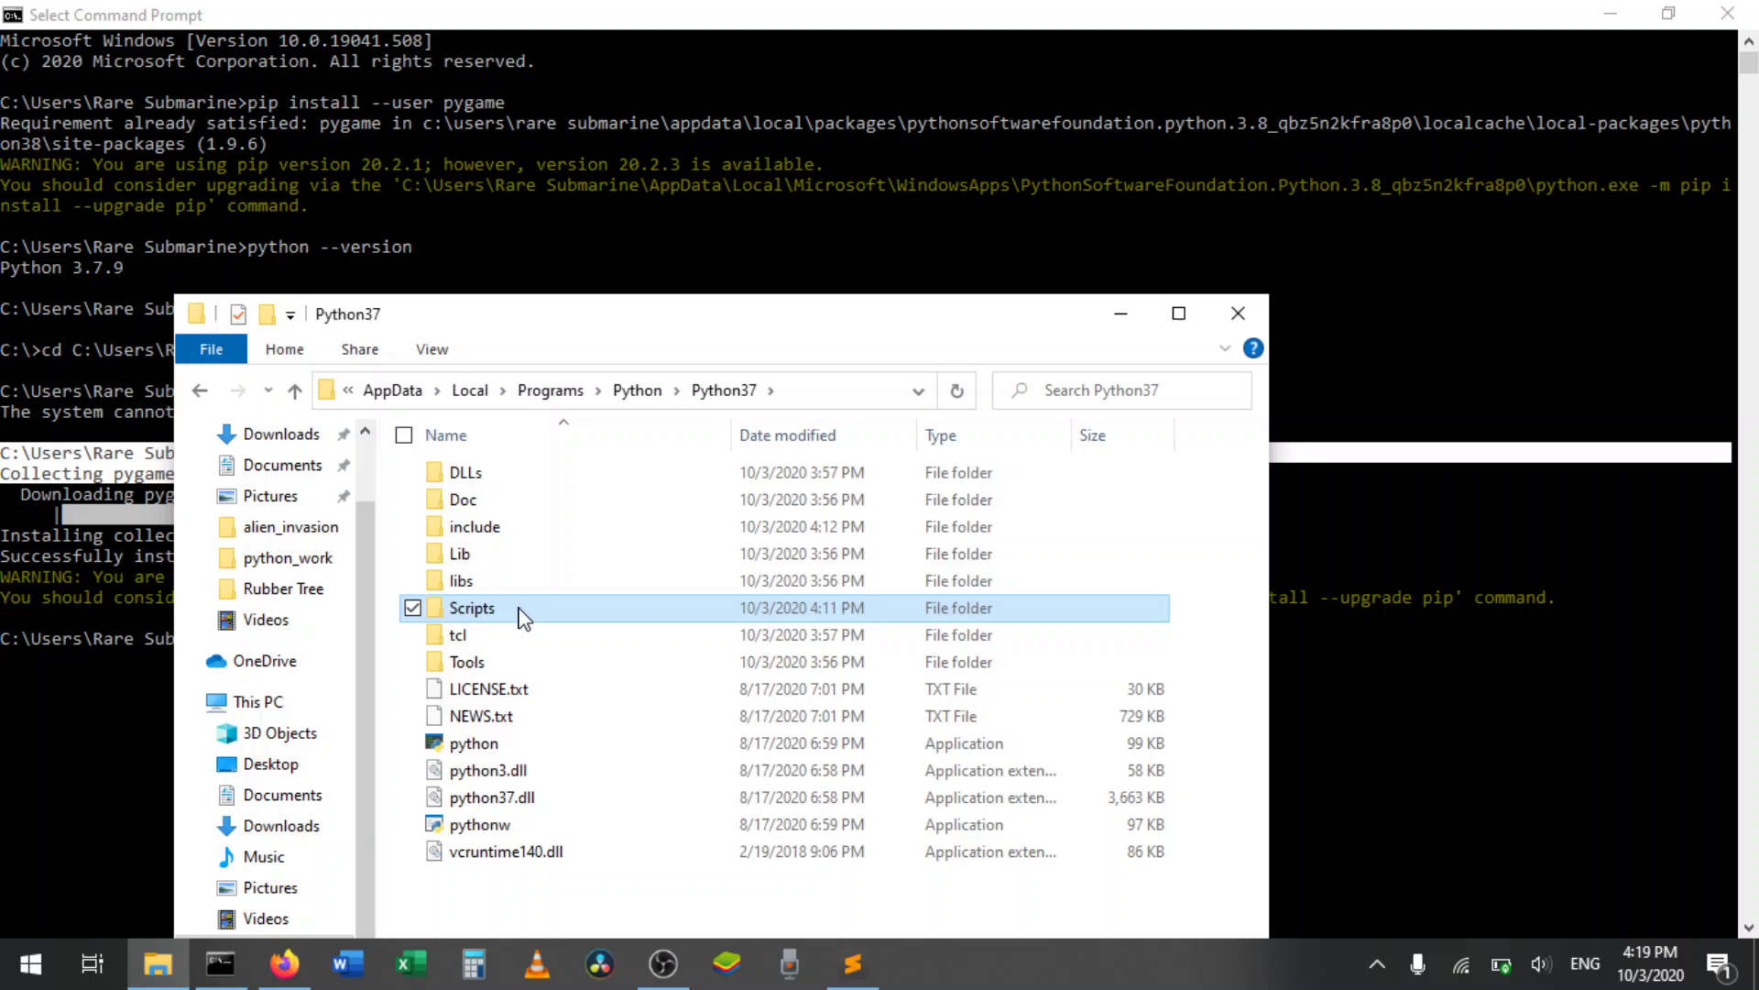
double_click(519, 613)
left_click(869, 391)
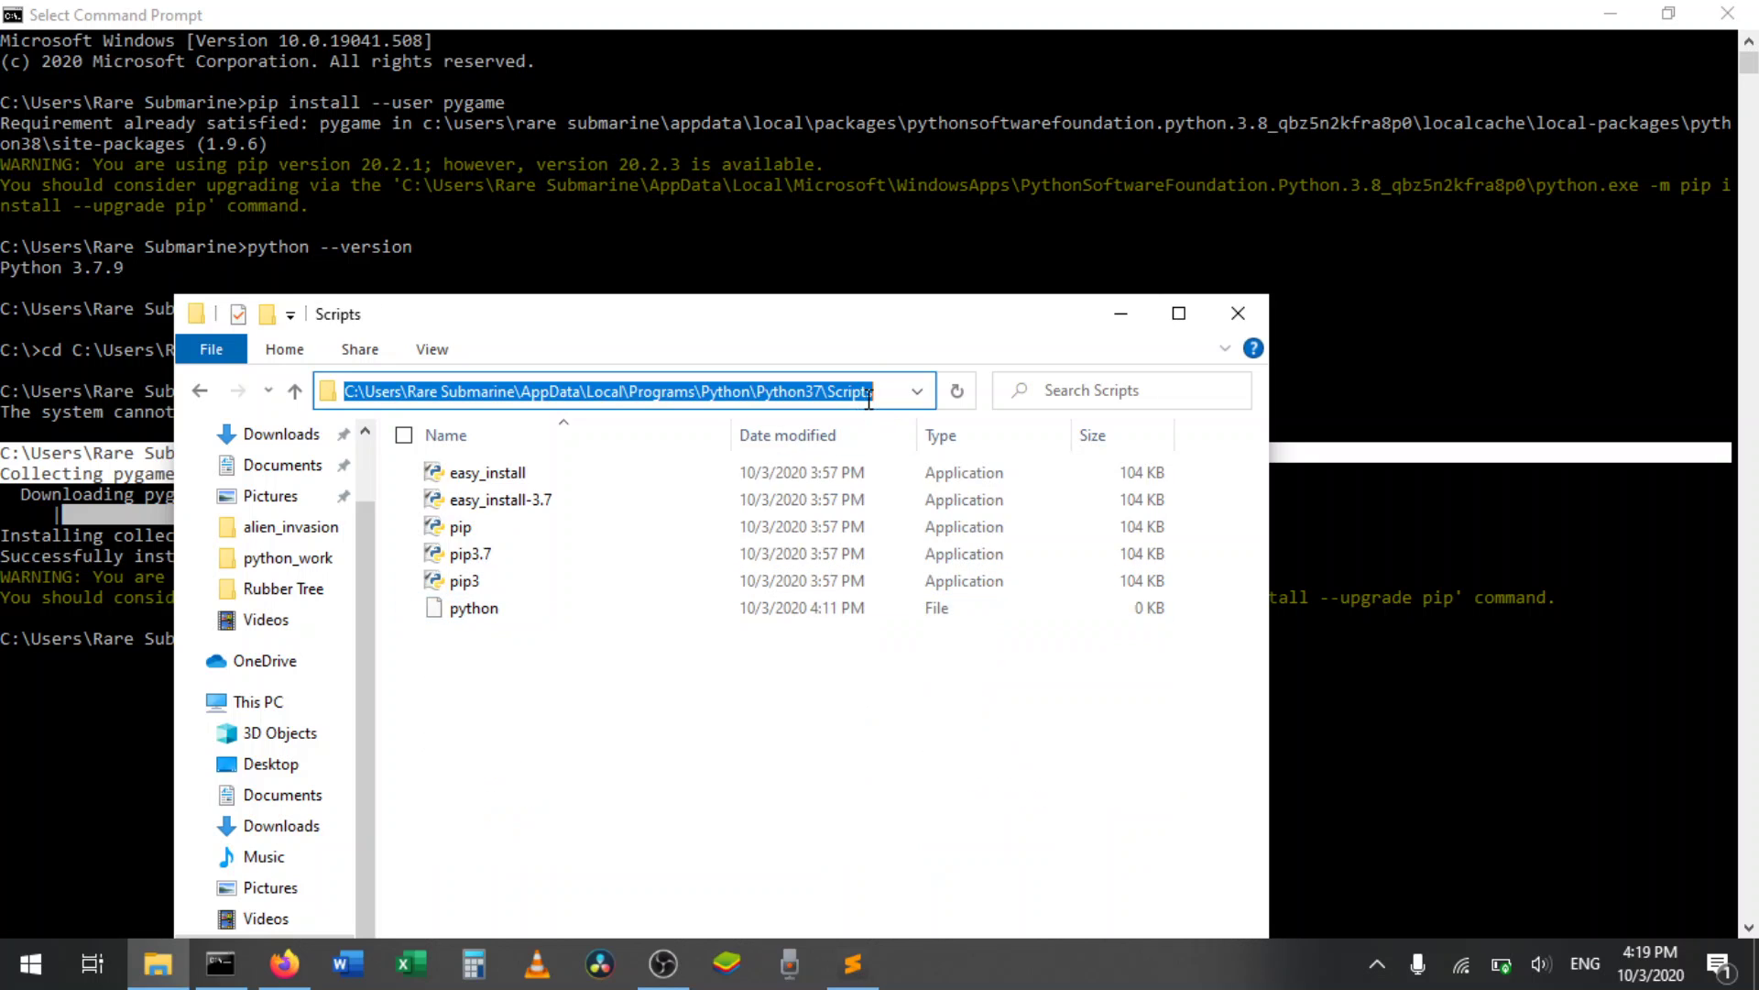
left_click(895, 191)
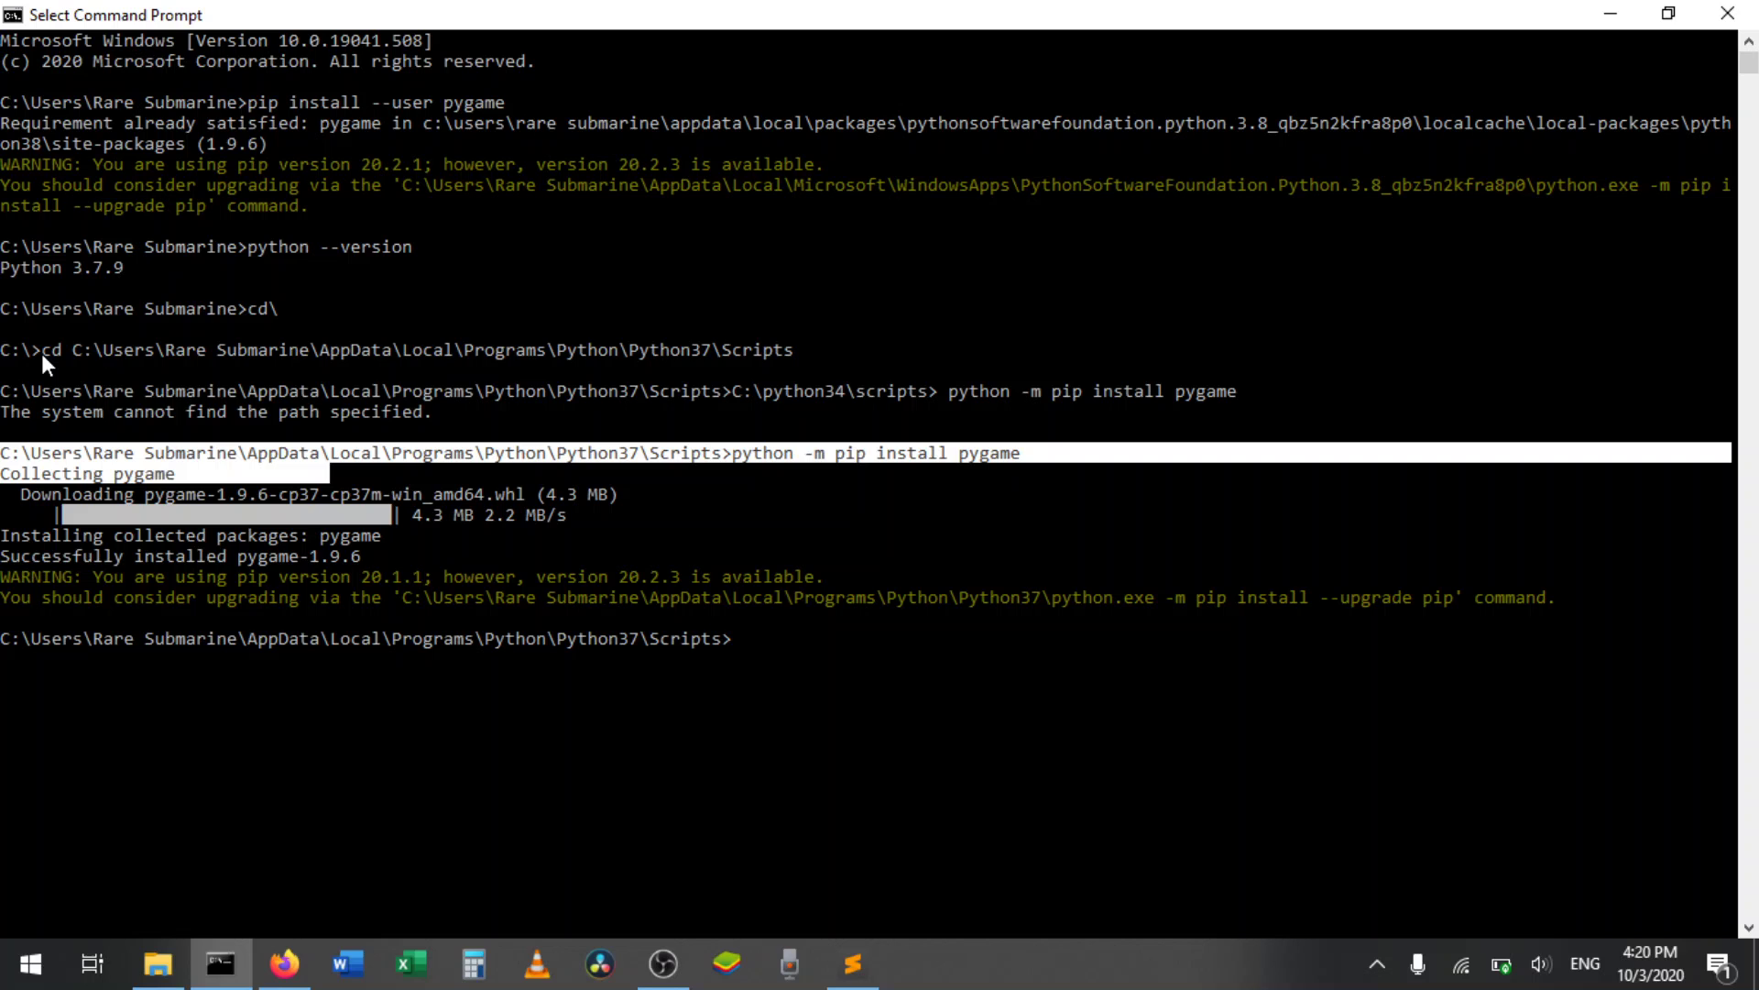
left_click_drag(76, 350, 789, 351)
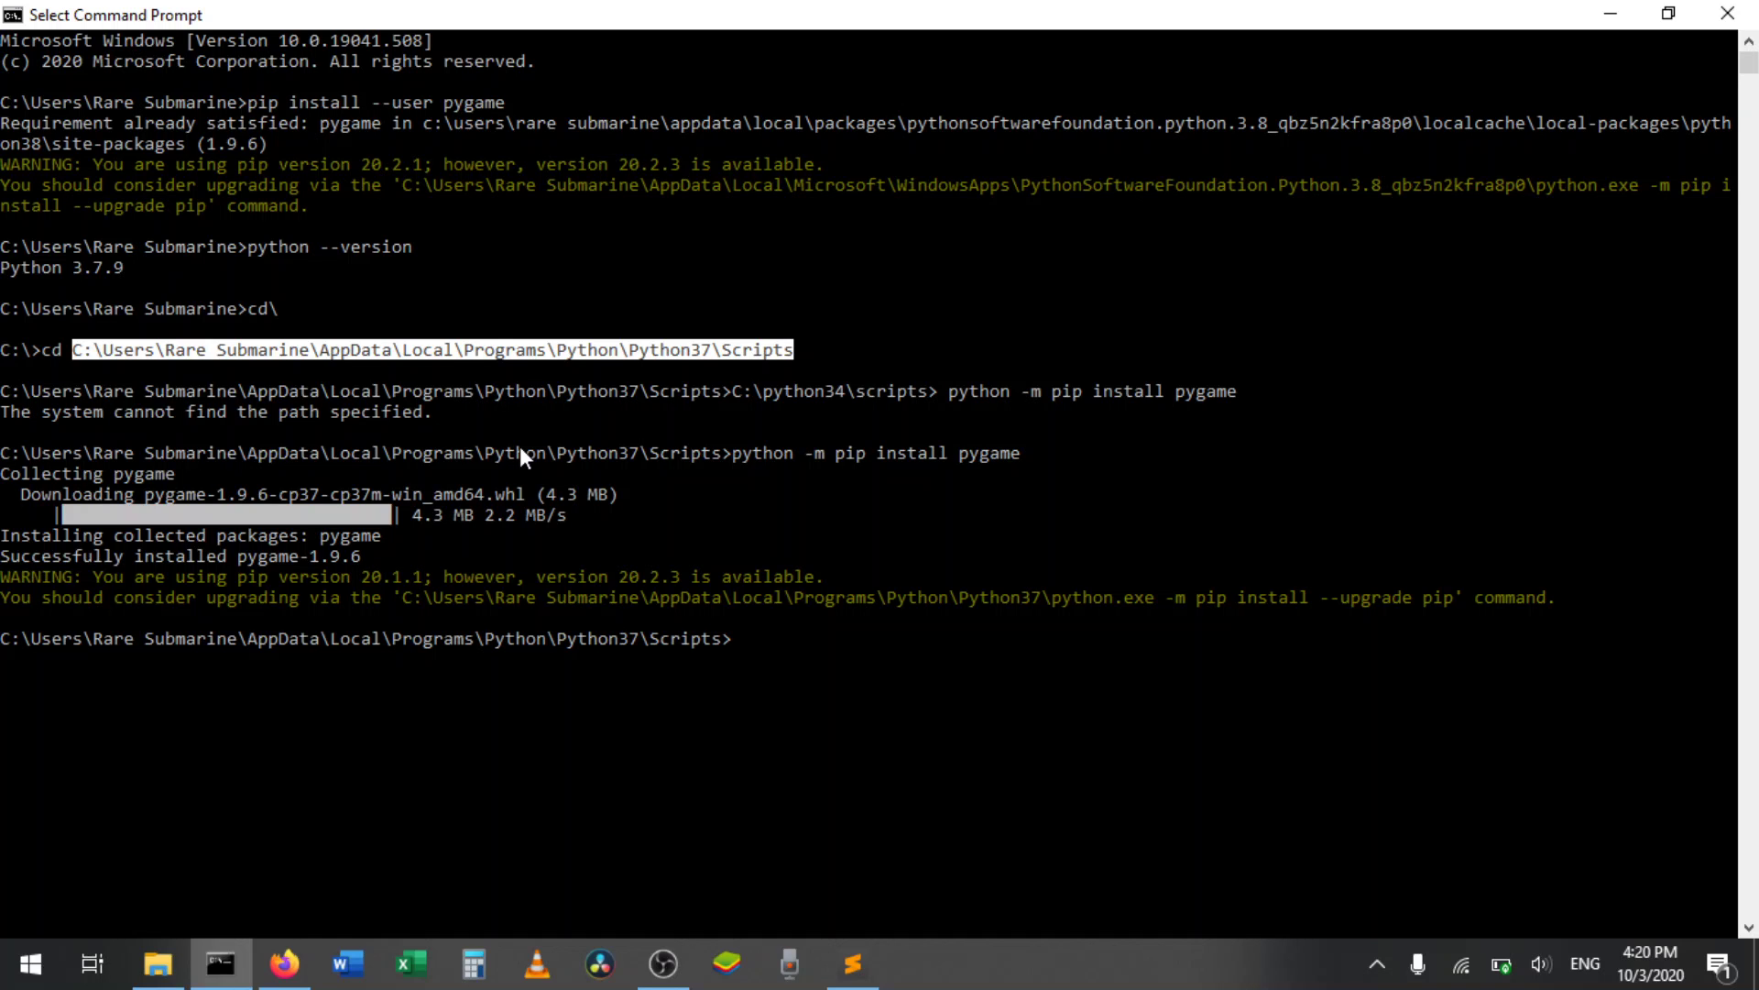
left_click(816, 353)
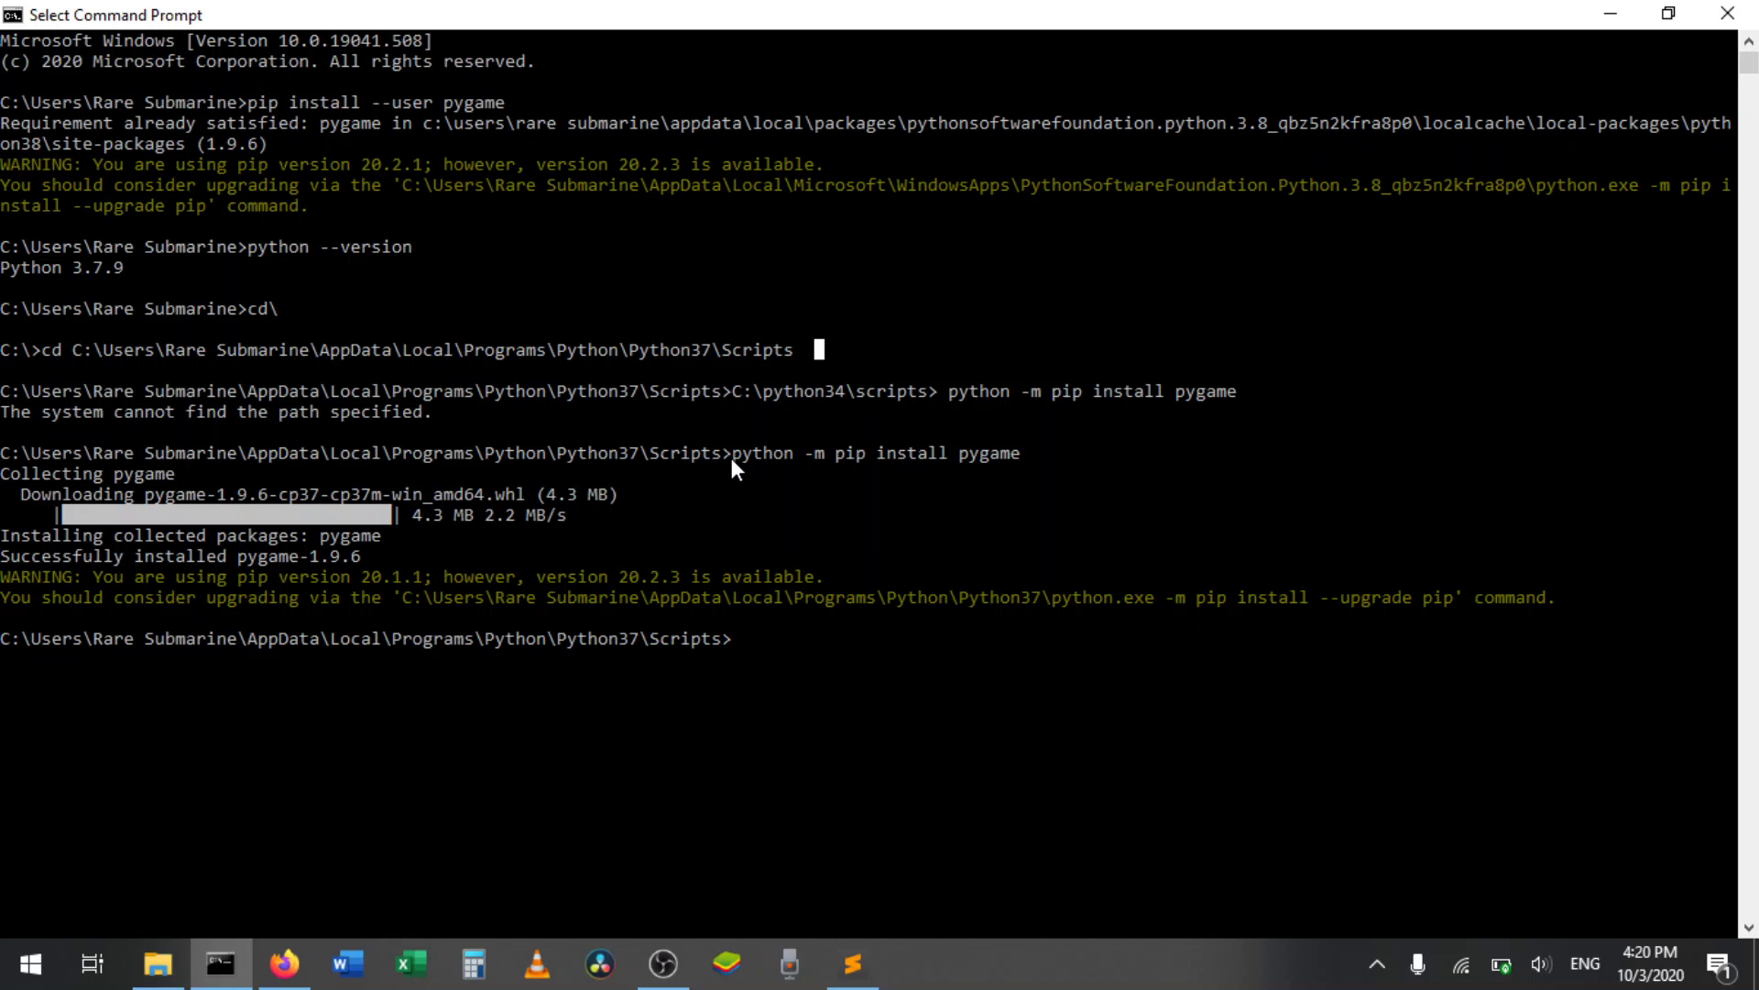
left_click_drag(732, 457, 1030, 475)
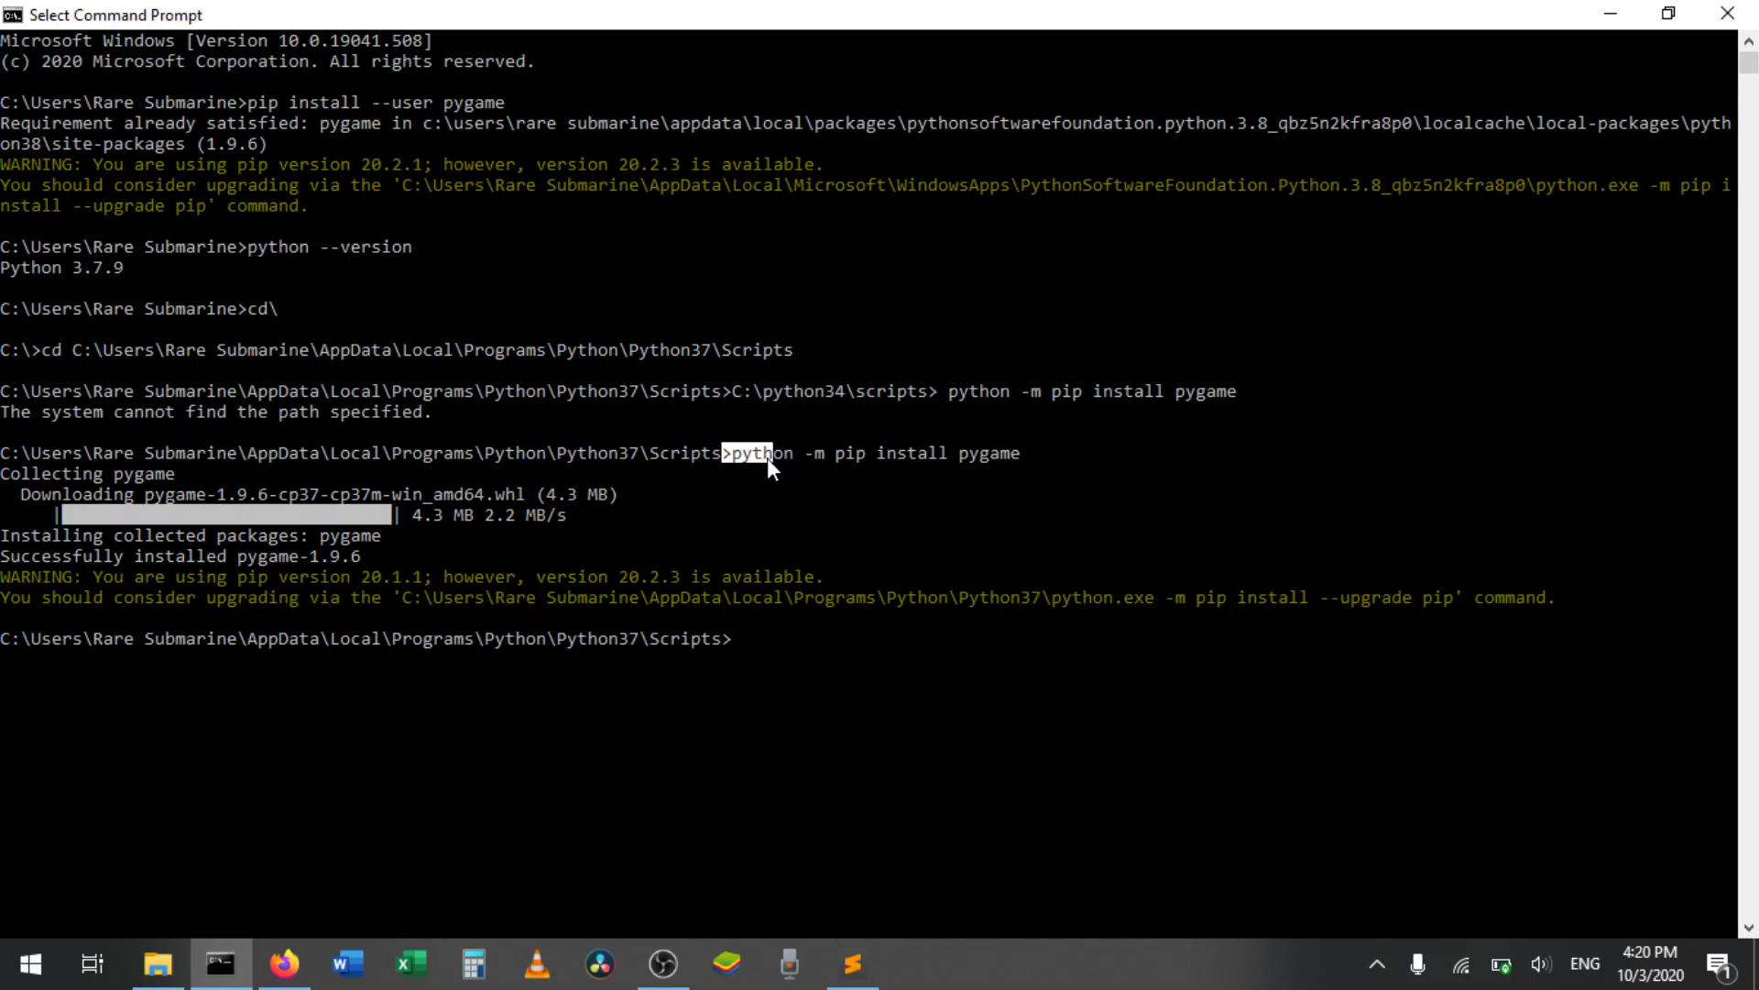
left_click(1030, 465)
Build pygame_test.py in Sublime Text to confirm pygame 1.9.6 imports
left_click(855, 965)
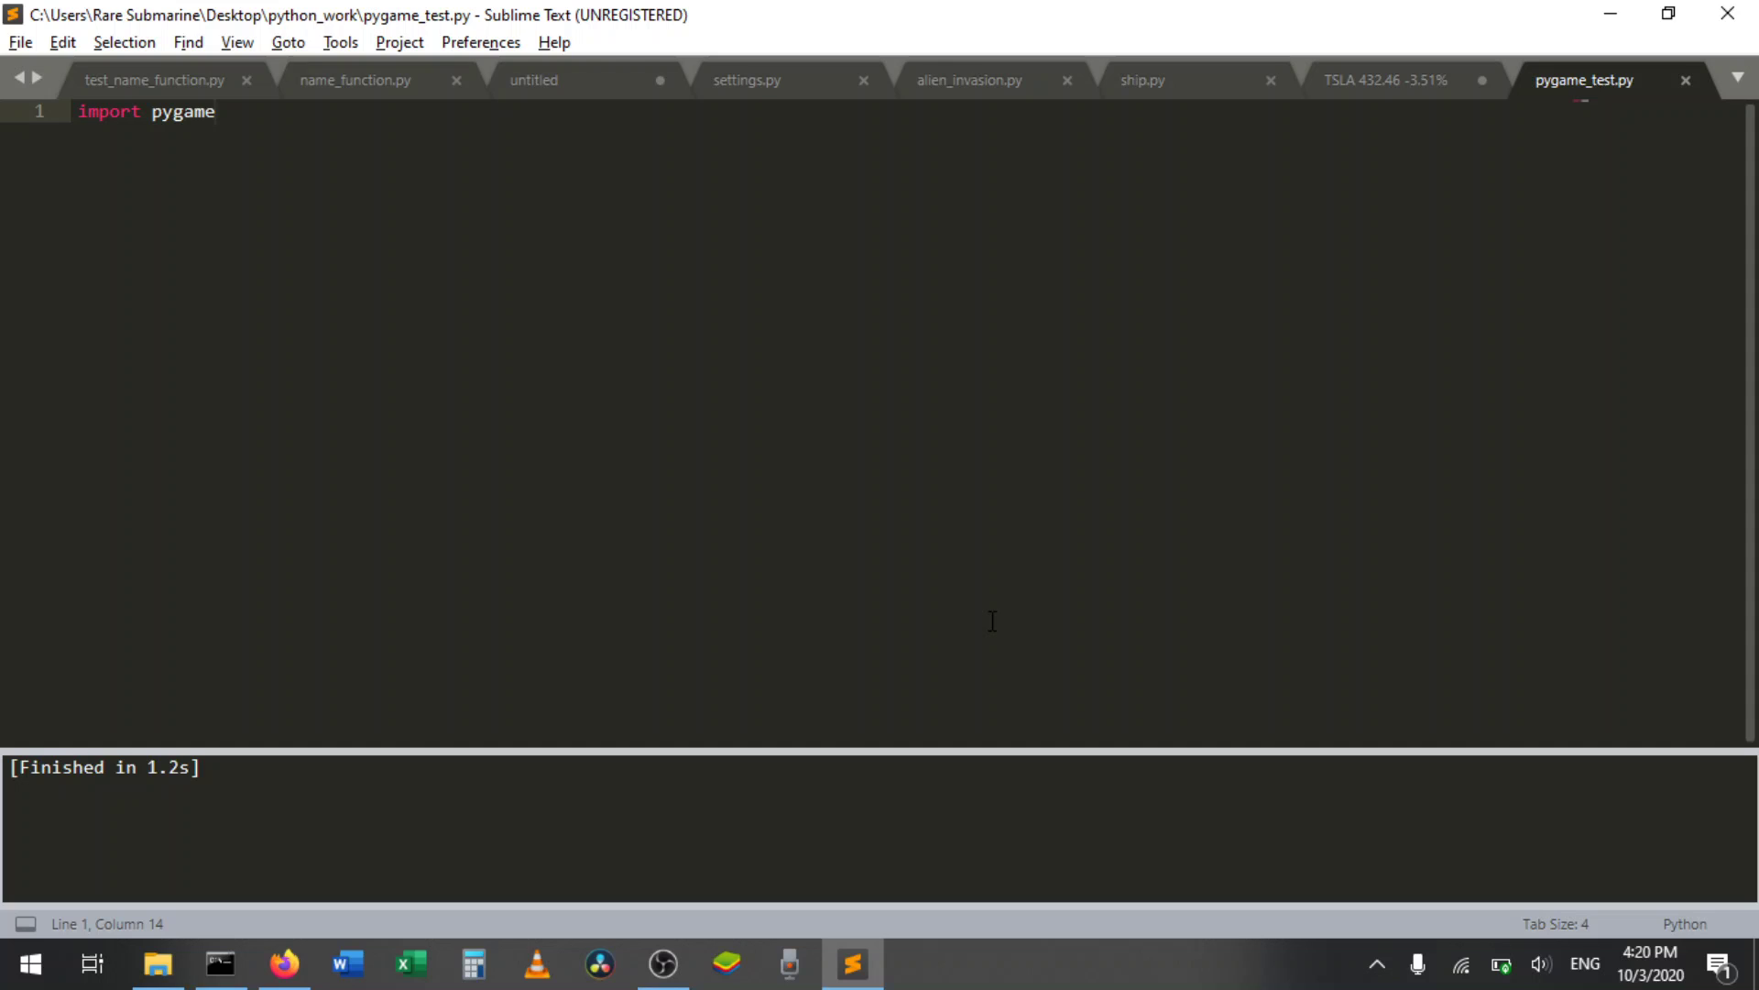
key("ctrl+b")
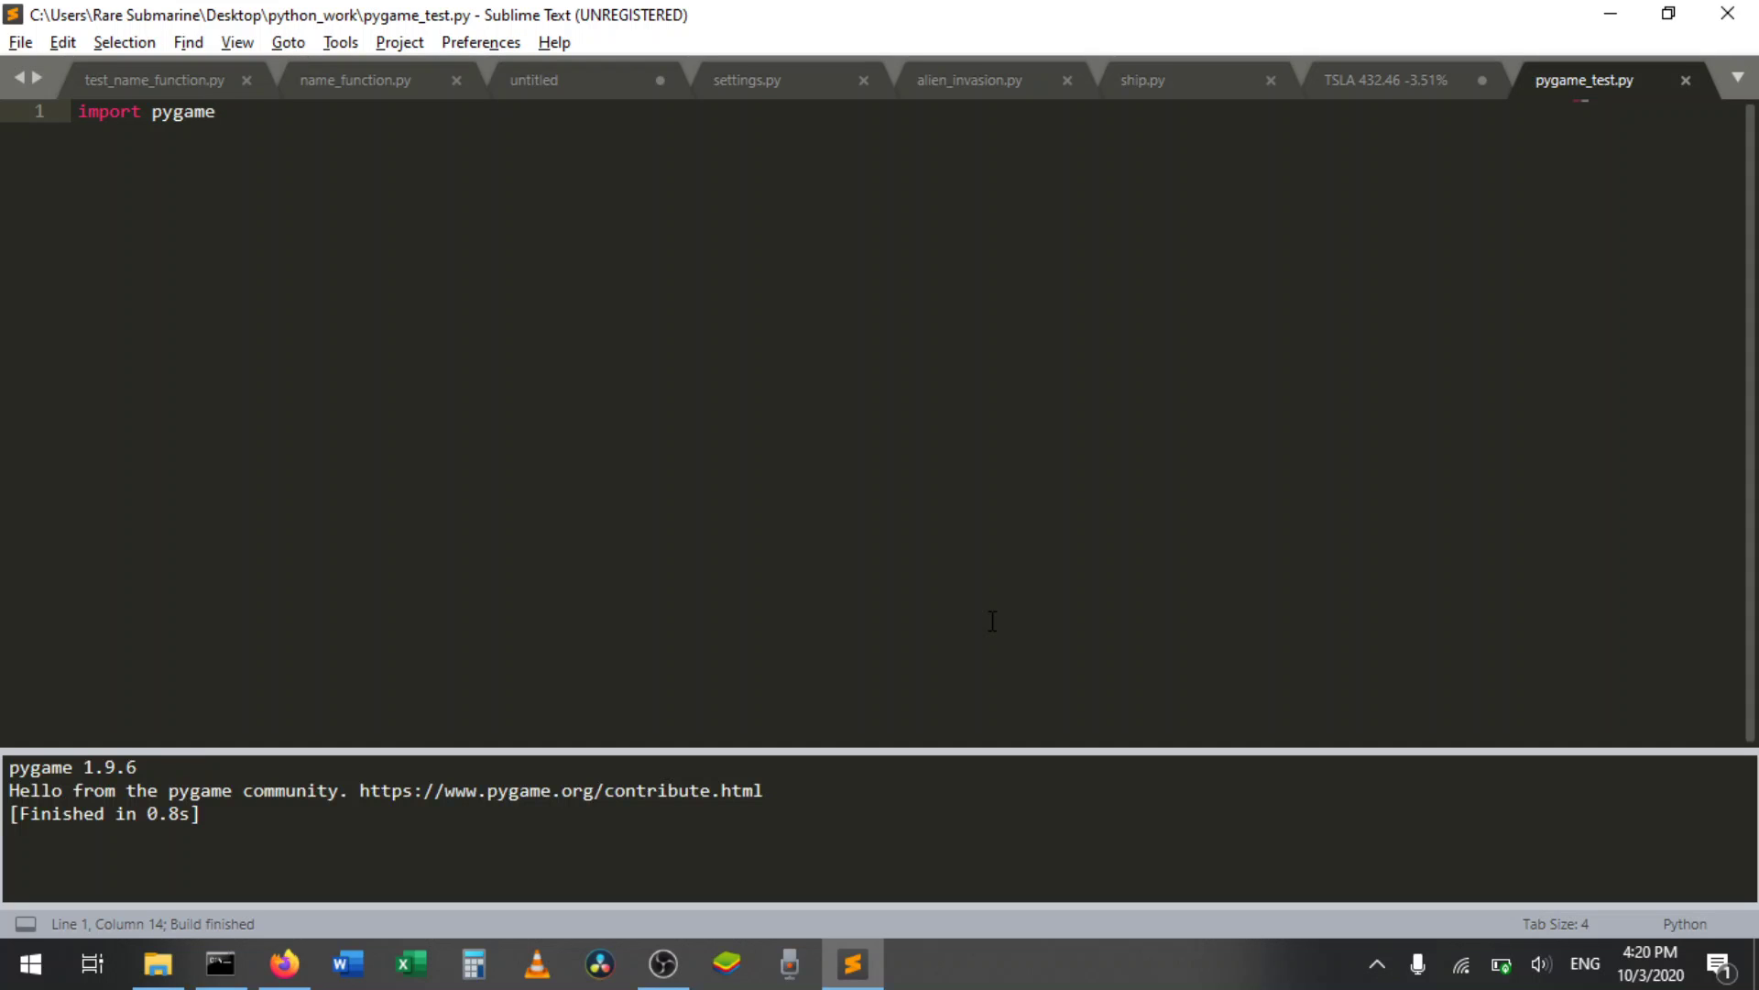